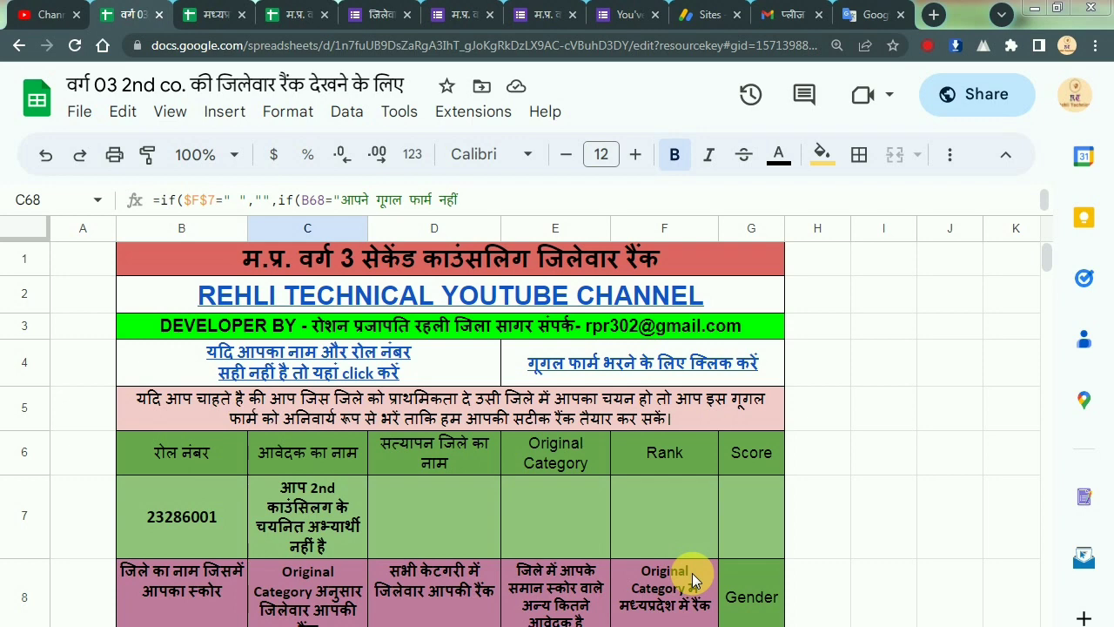
Step: Look through the district-wise rank table and the category-wise rank table for the chosen districts below it
{"action": "left_click", "coordinate": [857, 542]}
{"action": "scroll", "coordinate": [835, 523], "scroll_direction": "down", "scroll_amount": 3}
{"action": "scroll", "coordinate": [834, 513], "scroll_direction": "down", "scroll_amount": 4}
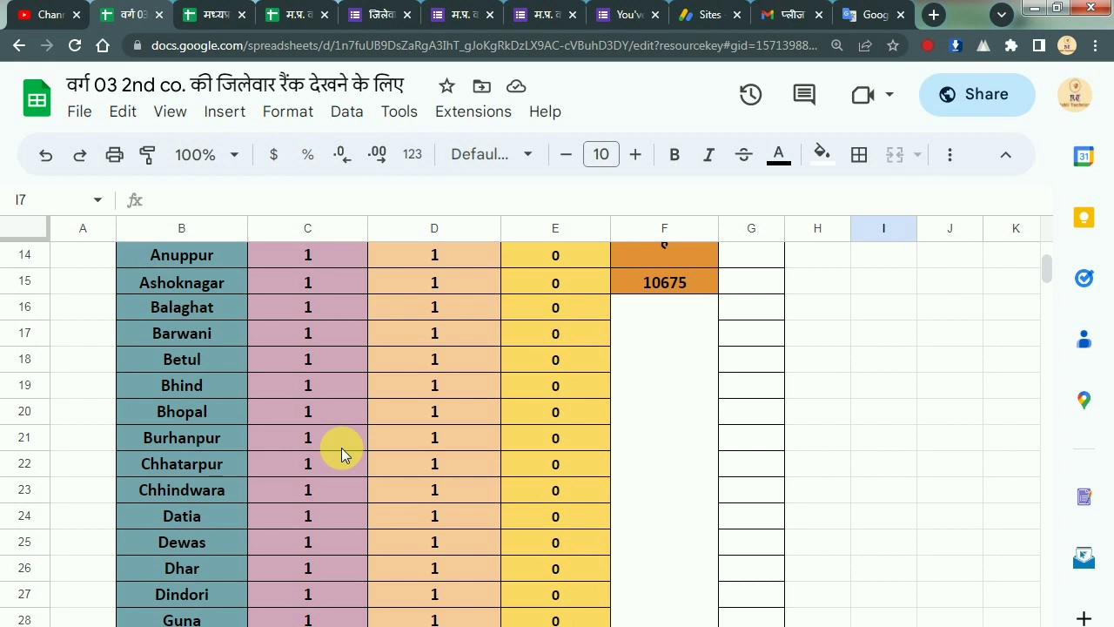
{"action": "scroll", "coordinate": [341, 448], "scroll_direction": "down", "scroll_amount": 10}
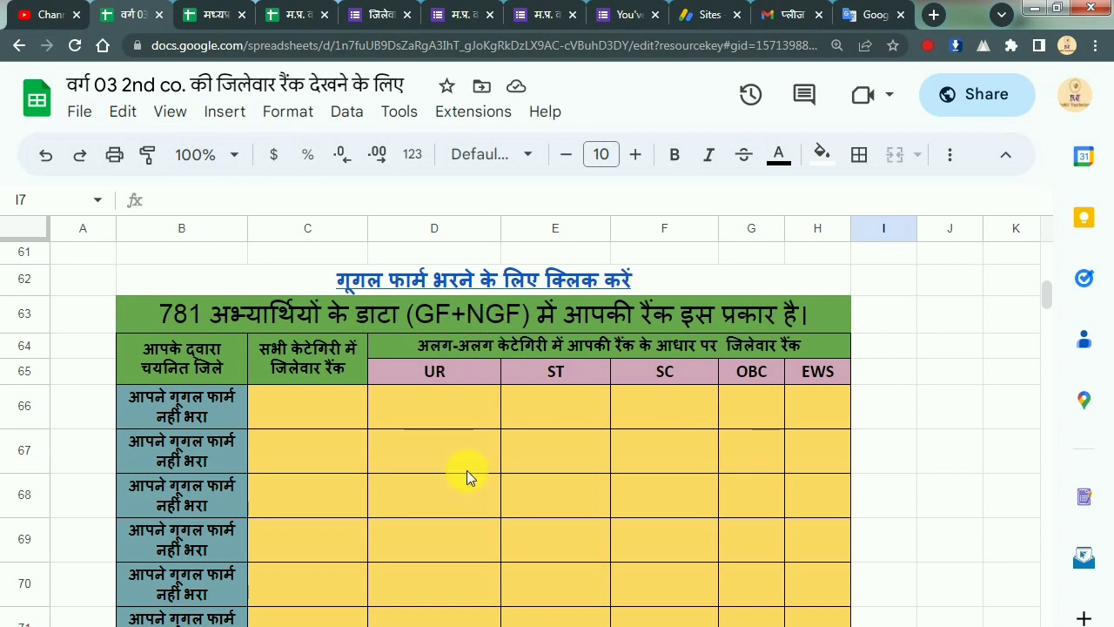
{"action": "scroll", "coordinate": [467, 470], "scroll_direction": "down", "scroll_amount": 8}
{"action": "scroll", "coordinate": [465, 467], "scroll_direction": "up", "scroll_amount": 3}
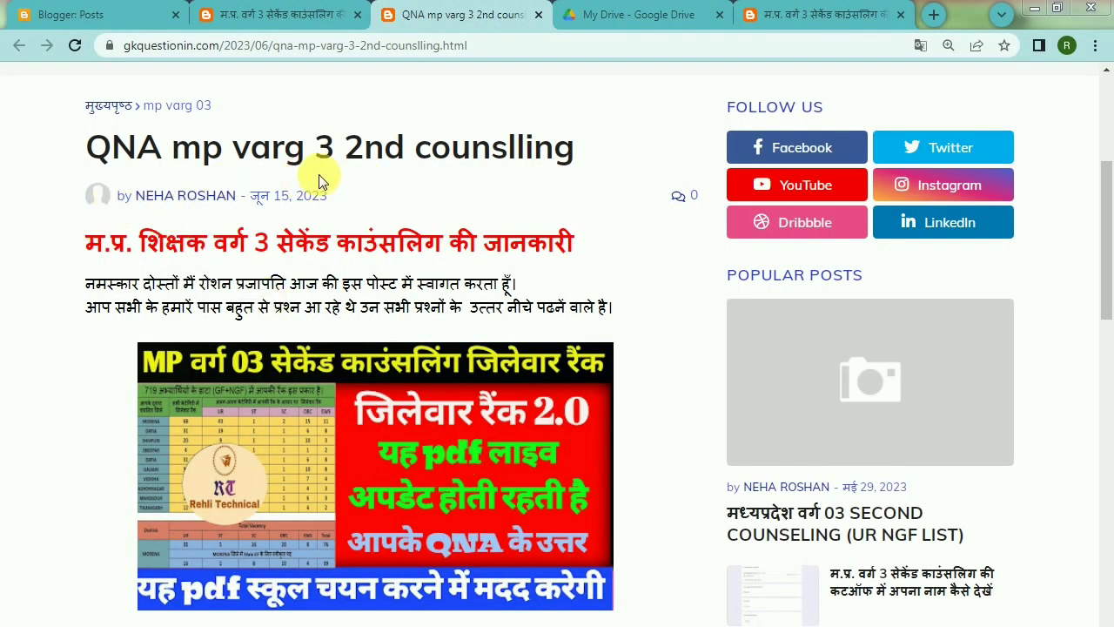
Step: Read the "QNA mp varg 3 2nd counslling" post down to the cutoff links and open the NGF cutoff list
{"action": "scroll", "coordinate": [466, 444], "scroll_direction": "down", "scroll_amount": 12}
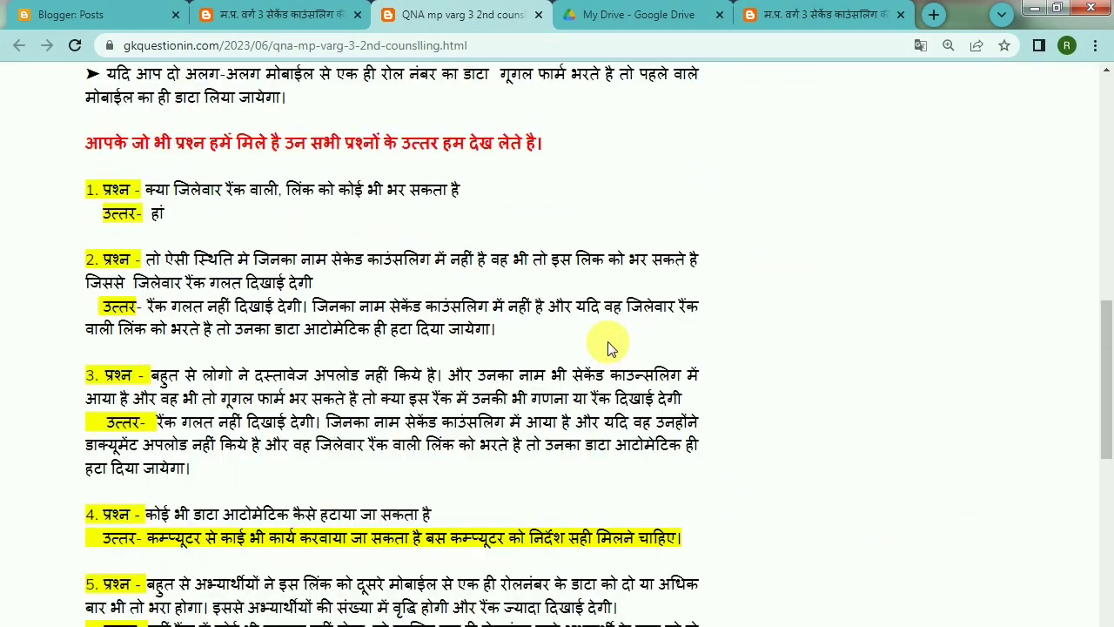
{"action": "scroll", "coordinate": [435, 440], "scroll_direction": "down", "scroll_amount": 15}
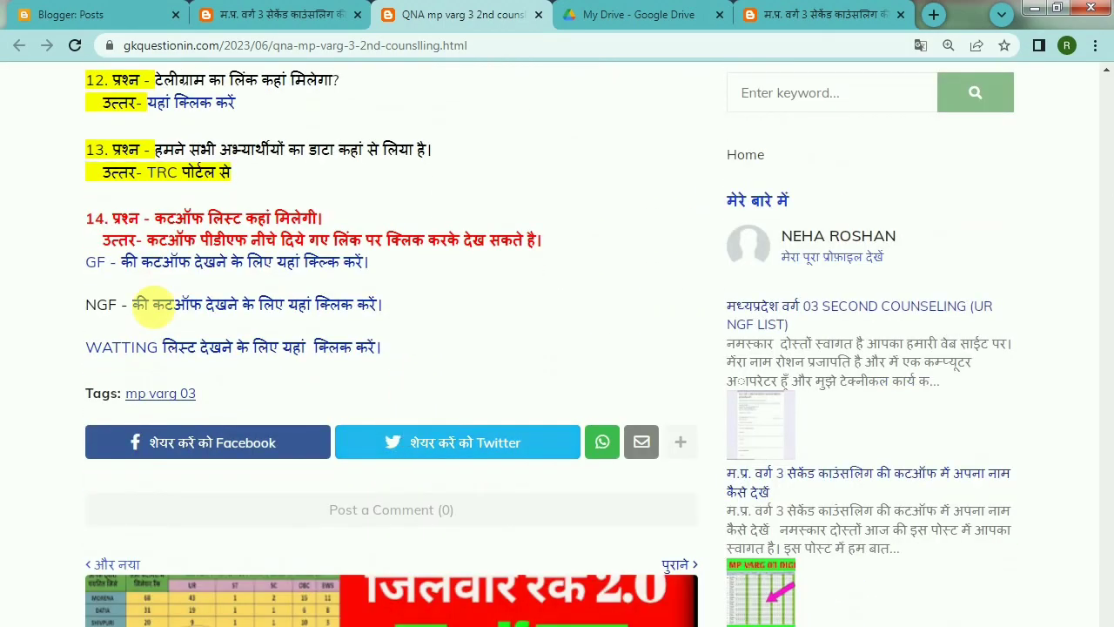
{"action": "left_click", "coordinate": [287, 303]}
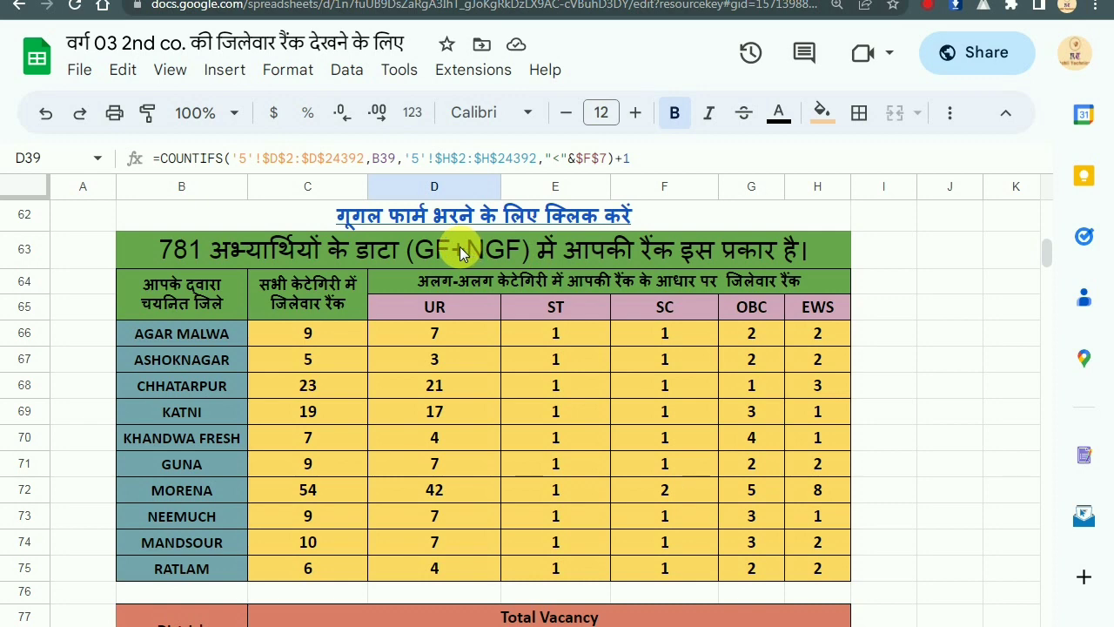
Step: Edit the row 63 heading formula to show the status from G12 and the gender from G9 instead of "(GF+NGF)"
{"action": "double_click", "coordinate": [454, 253]}
{"action": "scroll", "coordinate": [447, 406], "scroll_direction": "up", "scroll_amount": 3}
{"action": "left_click_drag", "start_coordinate": [443, 405], "coordinate": [450, 405]}
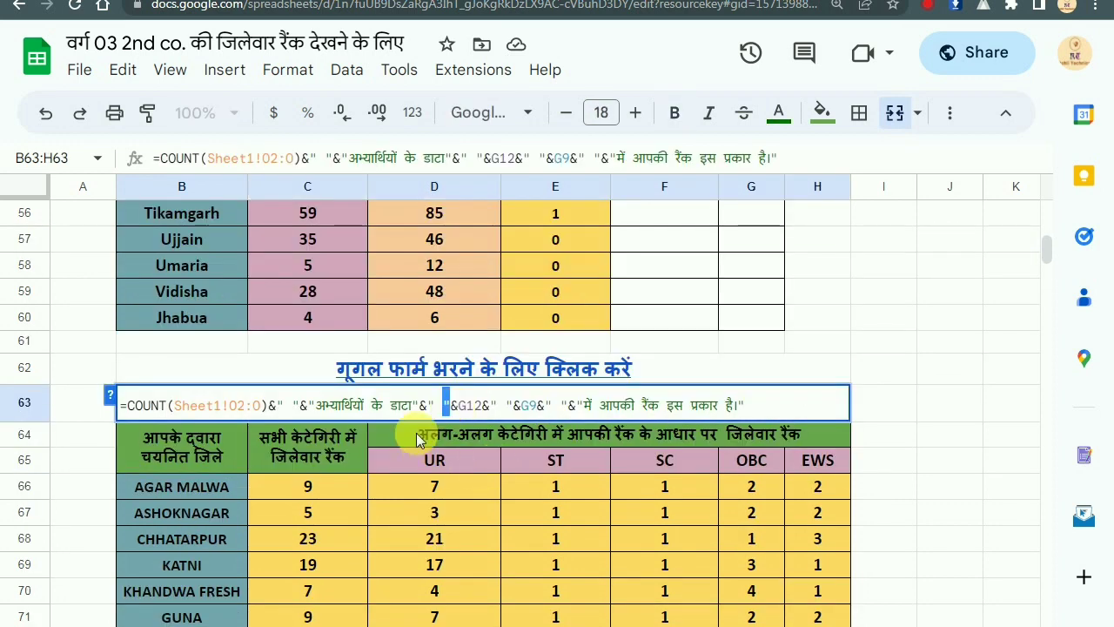
{"action": "left_click", "coordinate": [534, 498]}
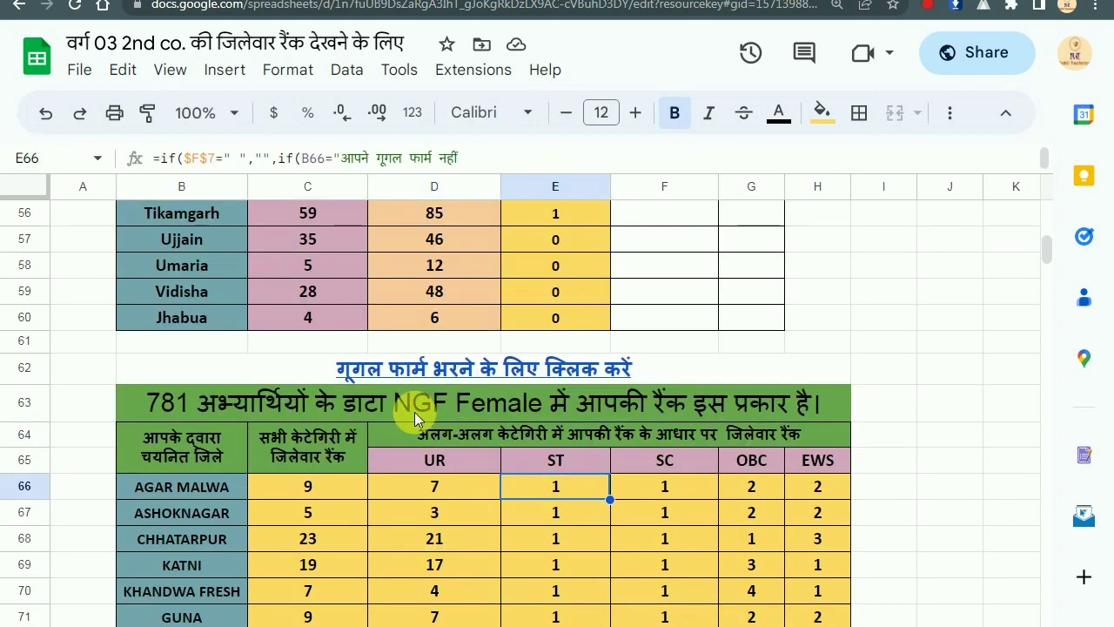
Step: Compare the Status cell G12 and the Gender cell G9 with the row 63 heading
{"action": "scroll", "coordinate": [754, 455], "scroll_direction": "up", "scroll_amount": 10}
{"action": "scroll", "coordinate": [733, 445], "scroll_direction": "up", "scroll_amount": 6}
{"action": "scroll", "coordinate": [683, 437], "scroll_direction": "down", "scroll_amount": 5}
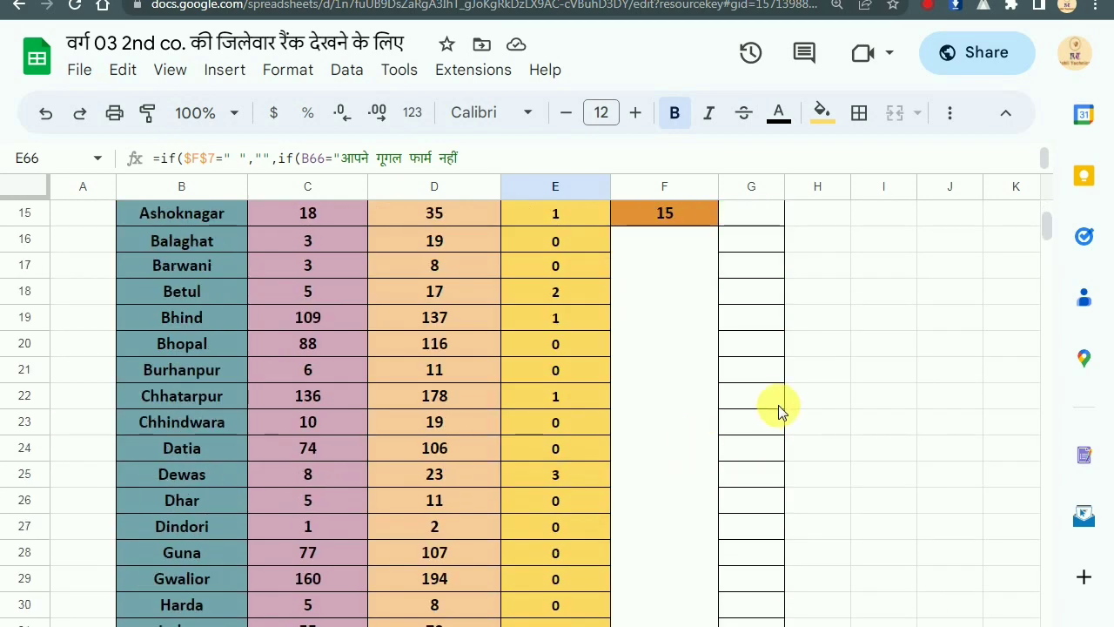
{"action": "scroll", "coordinate": [773, 411], "scroll_direction": "up", "scroll_amount": 3}
{"action": "left_click", "coordinate": [762, 458]}
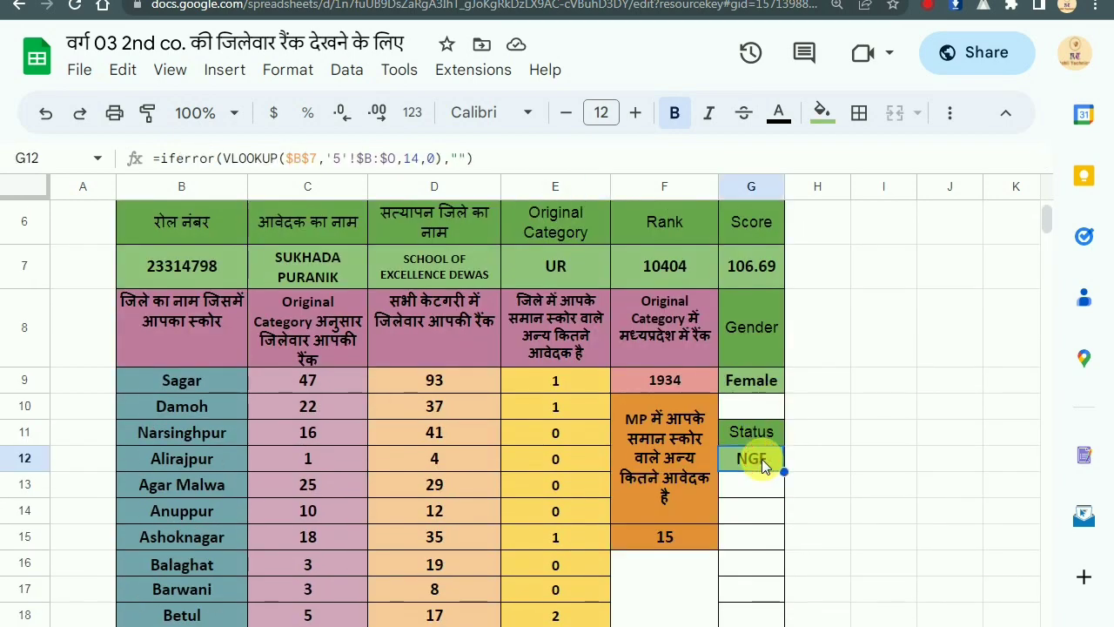
{"action": "left_click", "coordinate": [749, 388]}
{"action": "scroll", "coordinate": [439, 487], "scroll_direction": "down", "scroll_amount": 15}
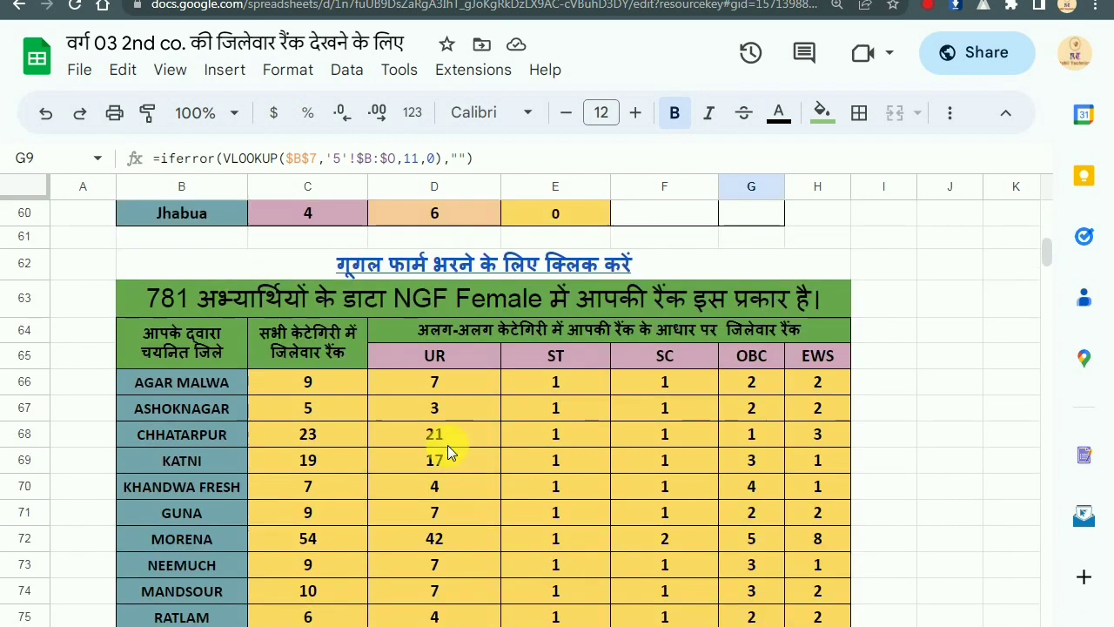
{"action": "scroll", "coordinate": [447, 444], "scroll_direction": "up", "scroll_amount": 1}
{"action": "left_click", "coordinate": [466, 438]}
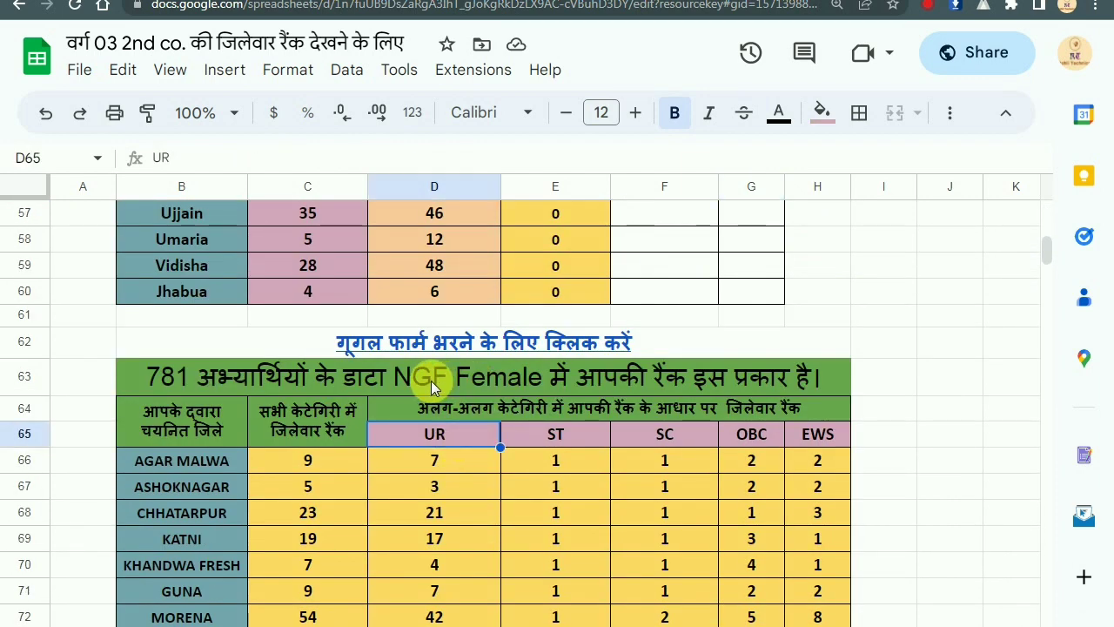
{"action": "left_click", "coordinate": [497, 384]}
Step: Duplicate the category condition (Sheet1!$R$2:$R$24392=$D$65)*1 inside the SUMPRODUCT formula of cell D66
{"action": "left_click", "coordinate": [462, 461]}
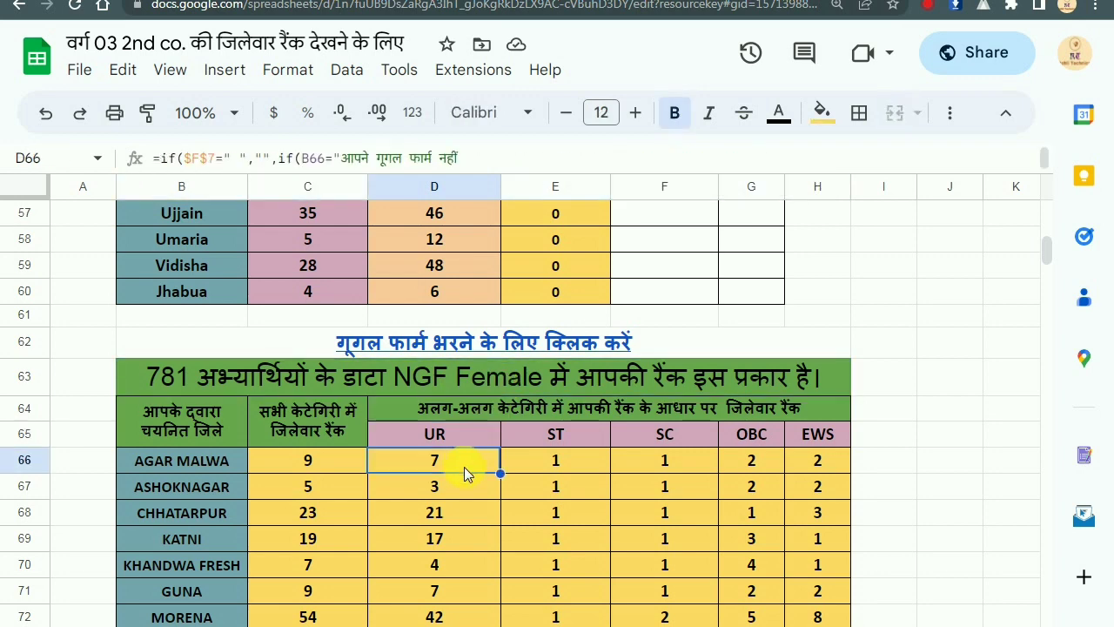
{"action": "double_click", "coordinate": [415, 467]}
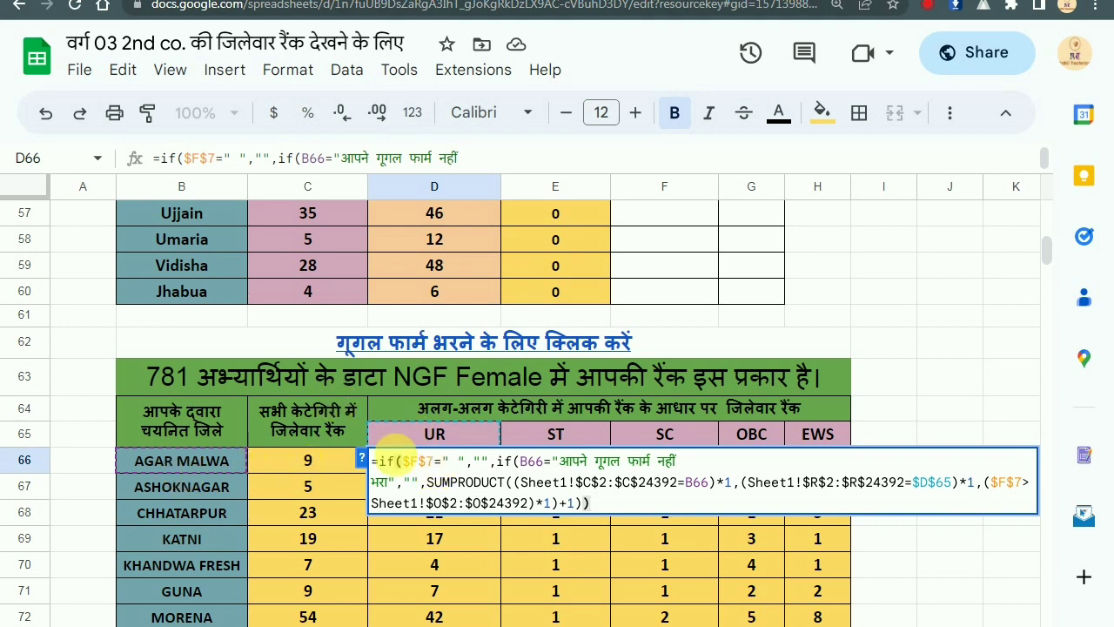
{"action": "scroll", "coordinate": [662, 435], "scroll_direction": "up", "scroll_amount": 15}
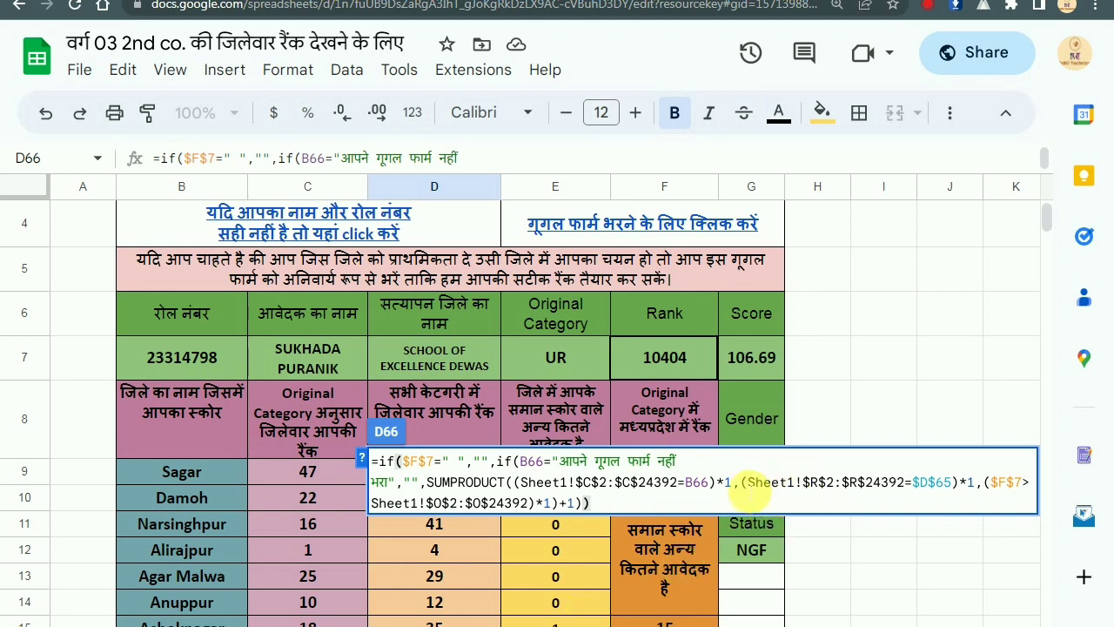
{"action": "left_click_drag", "start_coordinate": [747, 491], "coordinate": [897, 495]}
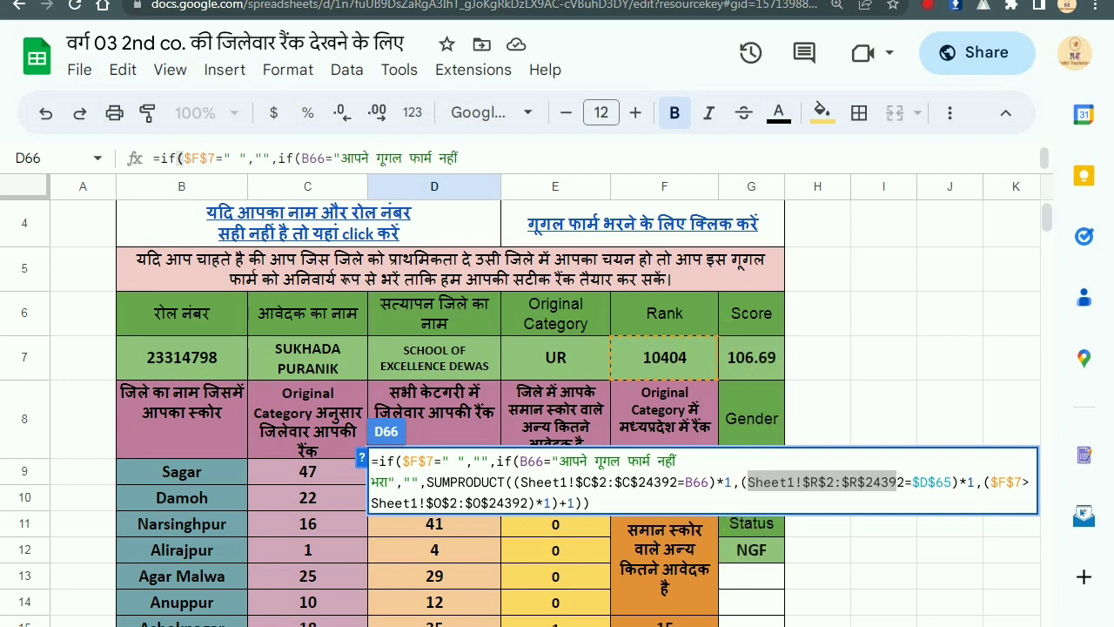
{"action": "left_click_drag", "start_coordinate": [742, 484], "coordinate": [981, 494]}
{"action": "key", "text": "ctrl+c"}
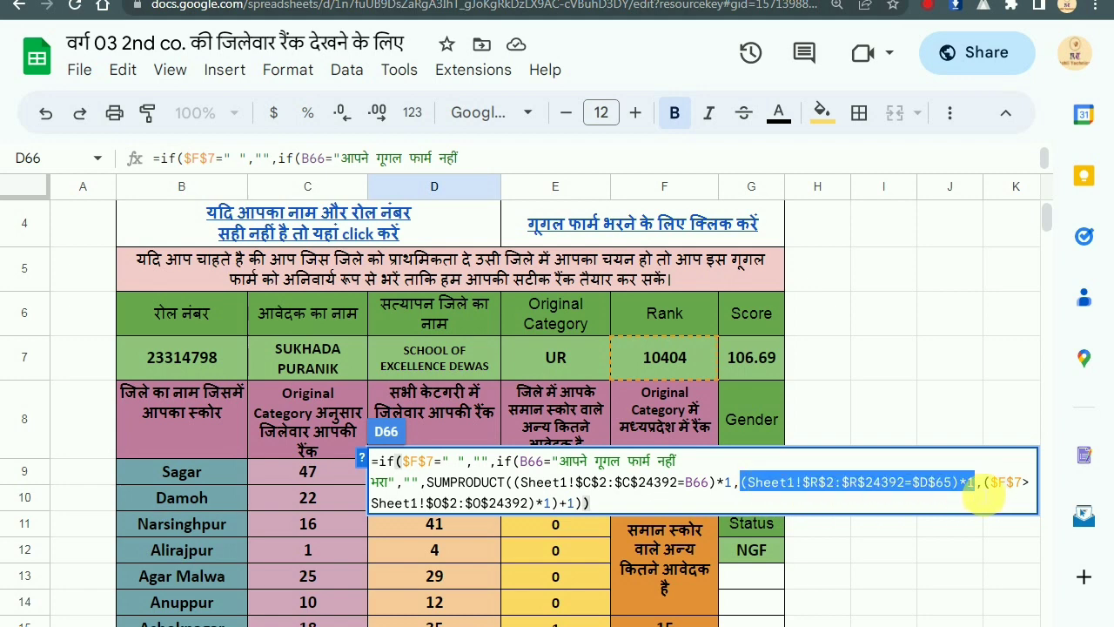
{"action": "left_click", "coordinate": [975, 488]}
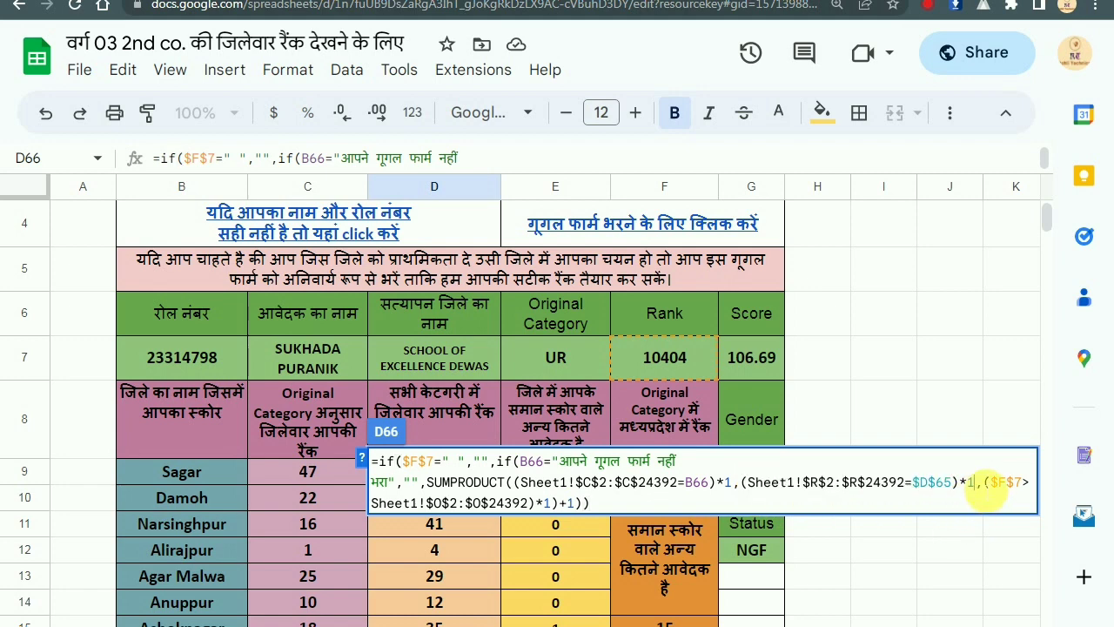
{"action": "key", "text": "ctrl+v"}
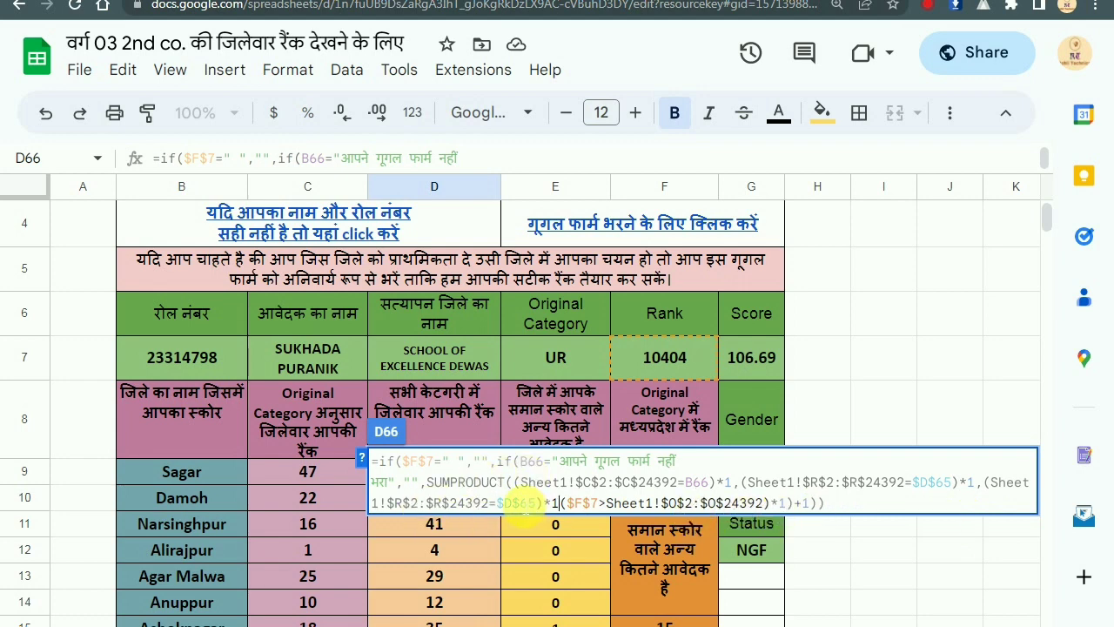
Step: Change the copied condition in D66 to a gender condition that compares Sheet1!$S$2:$S$24392 with $F$8
{"action": "left_click", "coordinate": [508, 503]}
{"action": "key", "text": "BackSpace"}
{"action": "type", "text": "f"}
{"action": "scroll", "coordinate": [675, 407], "scroll_direction": "down", "scroll_amount": 1}
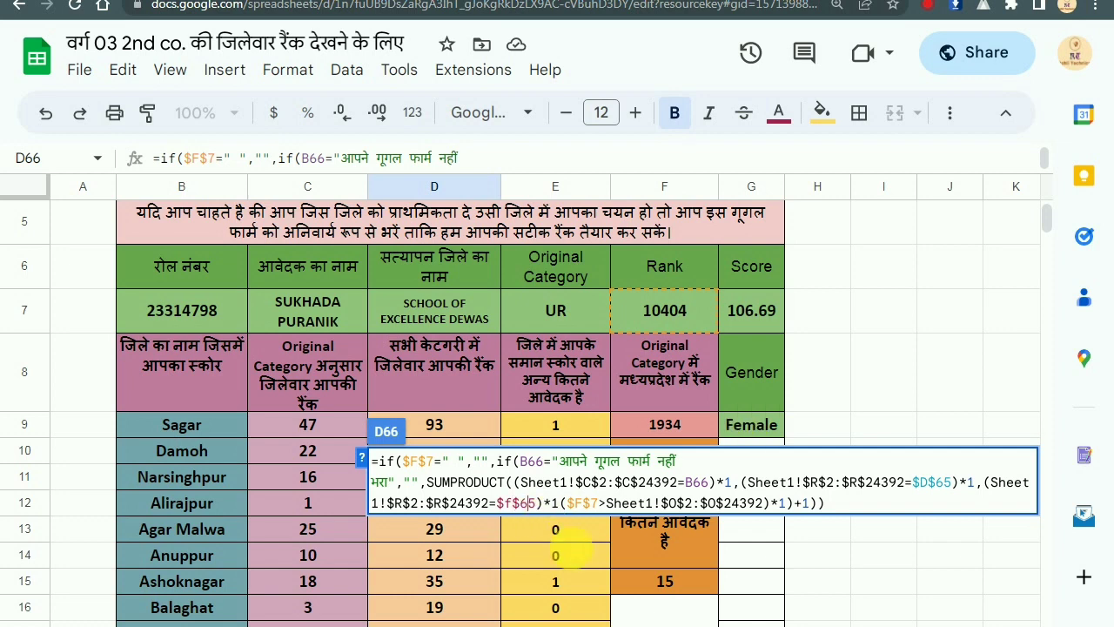
{"action": "key", "text": "Delete"}
{"action": "key", "text": "Delete"}
{"action": "type", "text": "8"}
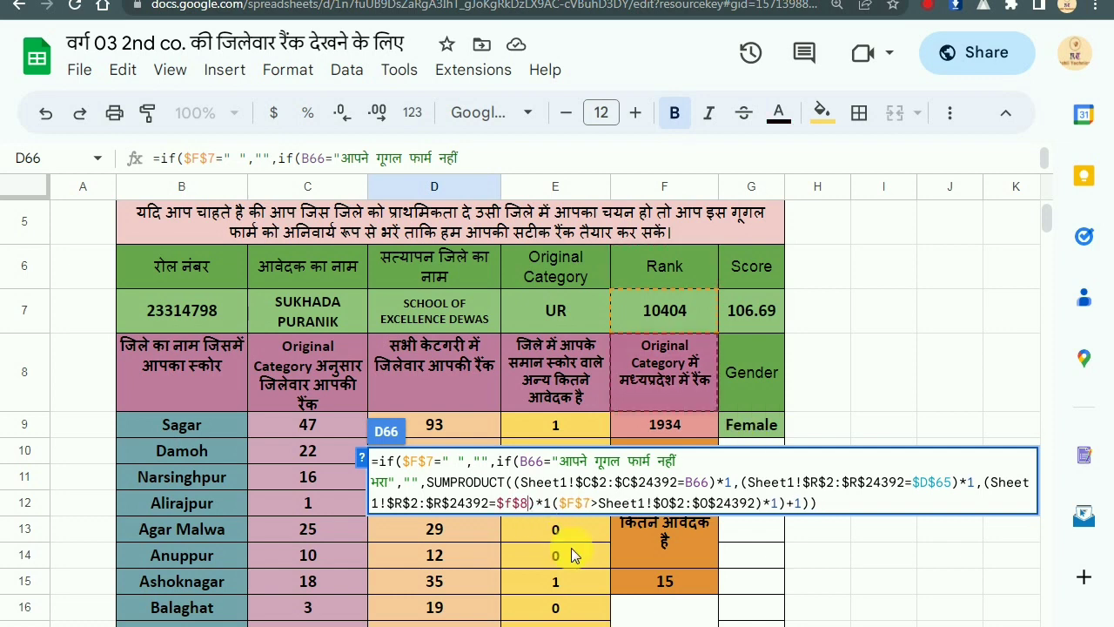
{"action": "left_click", "coordinate": [472, 620]}
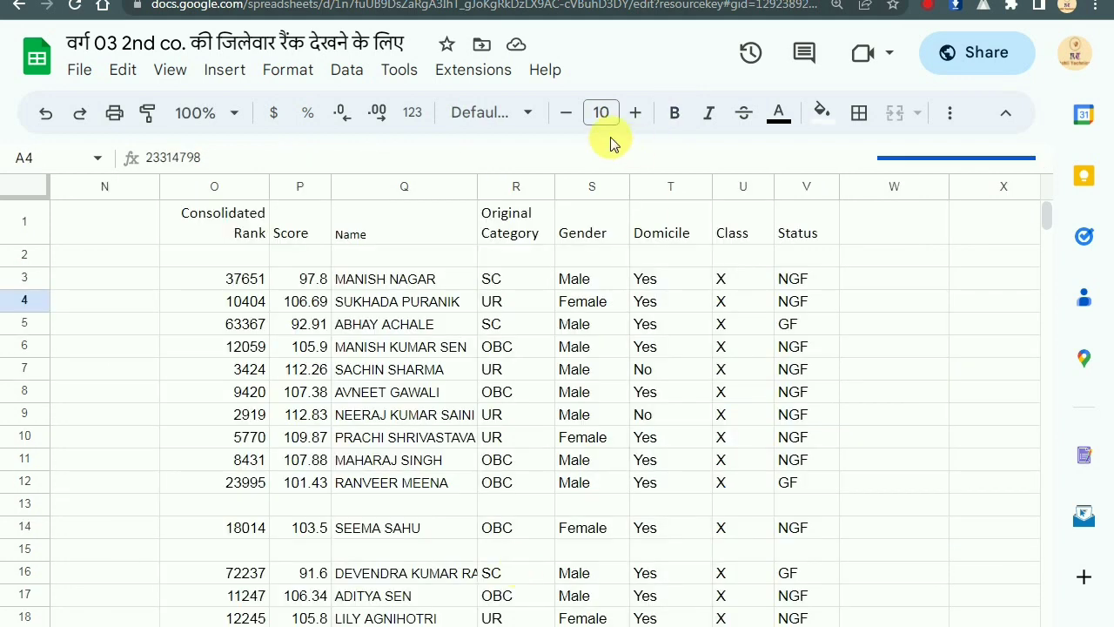
{"action": "left_click", "coordinate": [595, 193]}
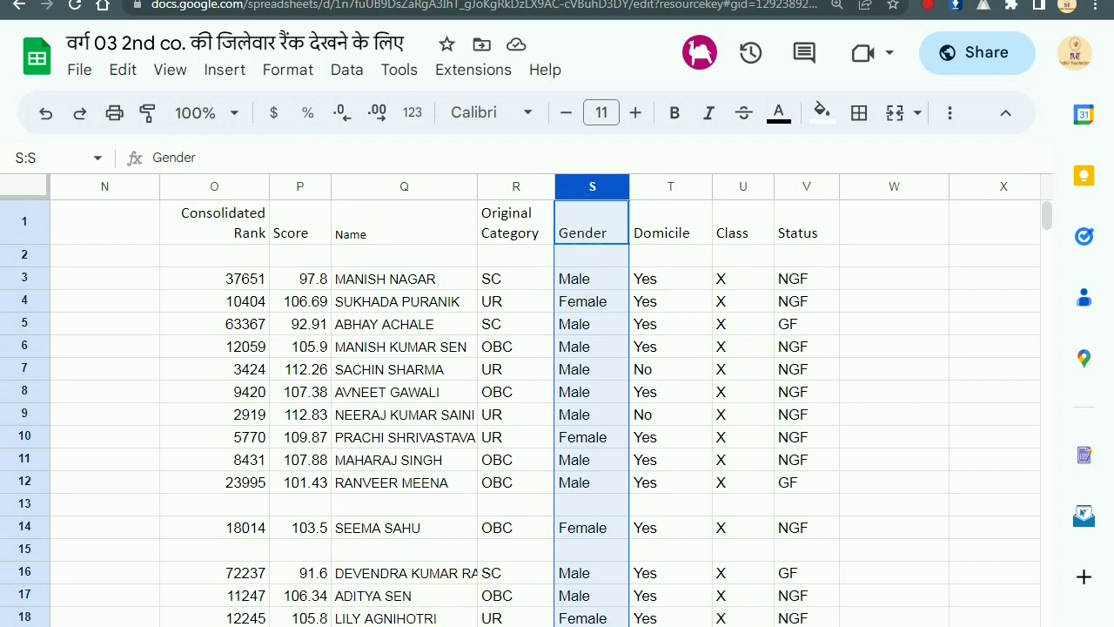
{"action": "left_click", "coordinate": [427, 620]}
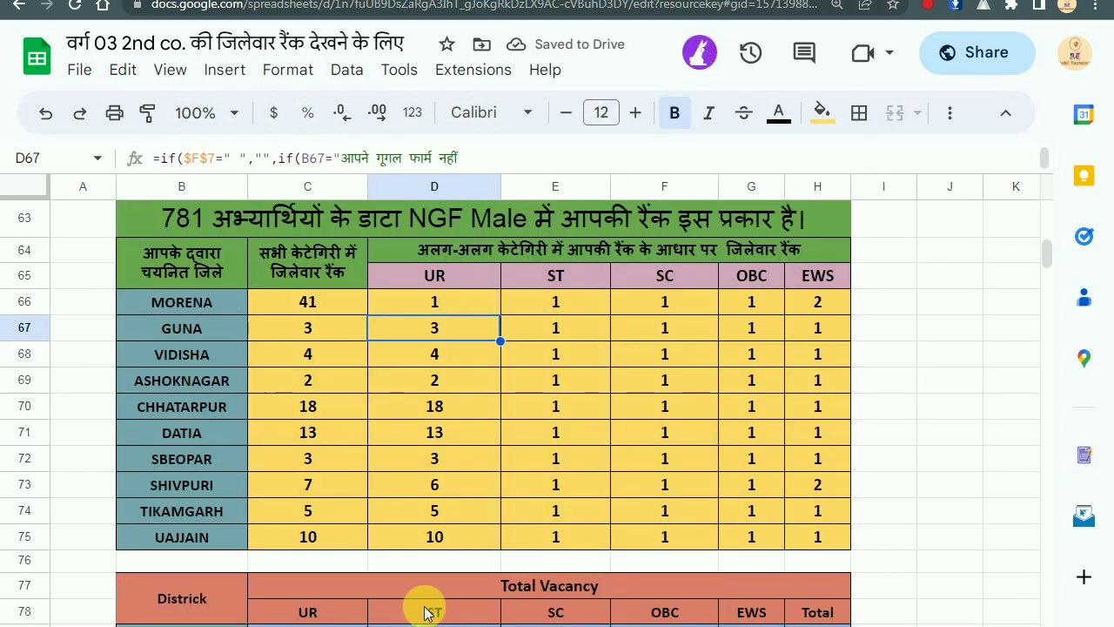
Step: Duplicate the gender condition (Sheet1!$S$2:$S$24392=$F$8)*1 inside the SUMPRODUCT formula of cell D66
{"action": "left_click", "coordinate": [449, 303]}
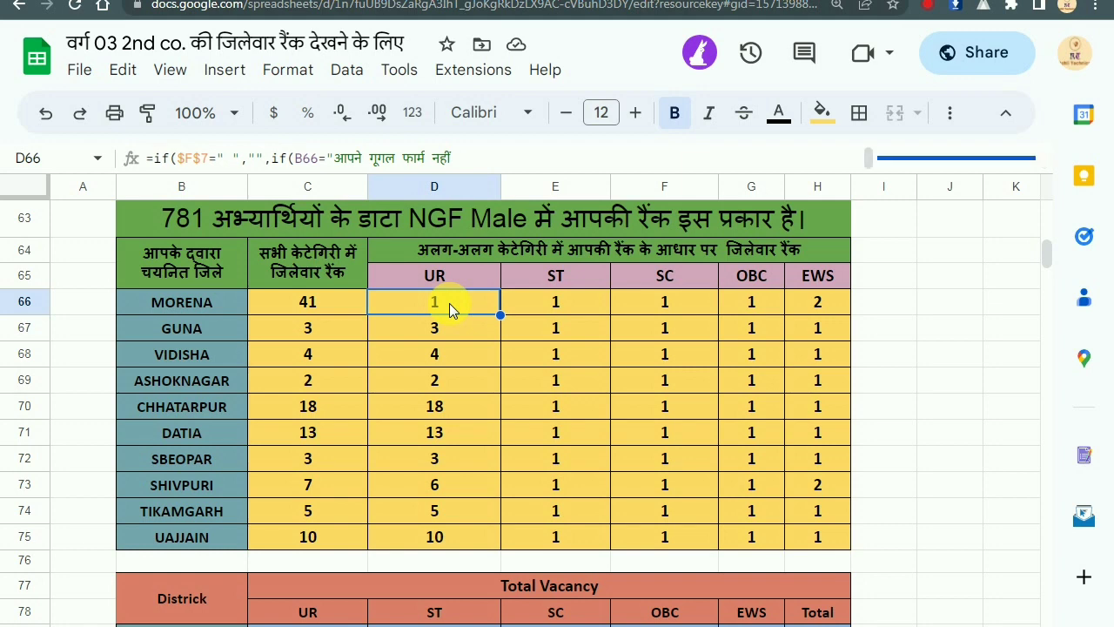
{"action": "double_click", "coordinate": [449, 303]}
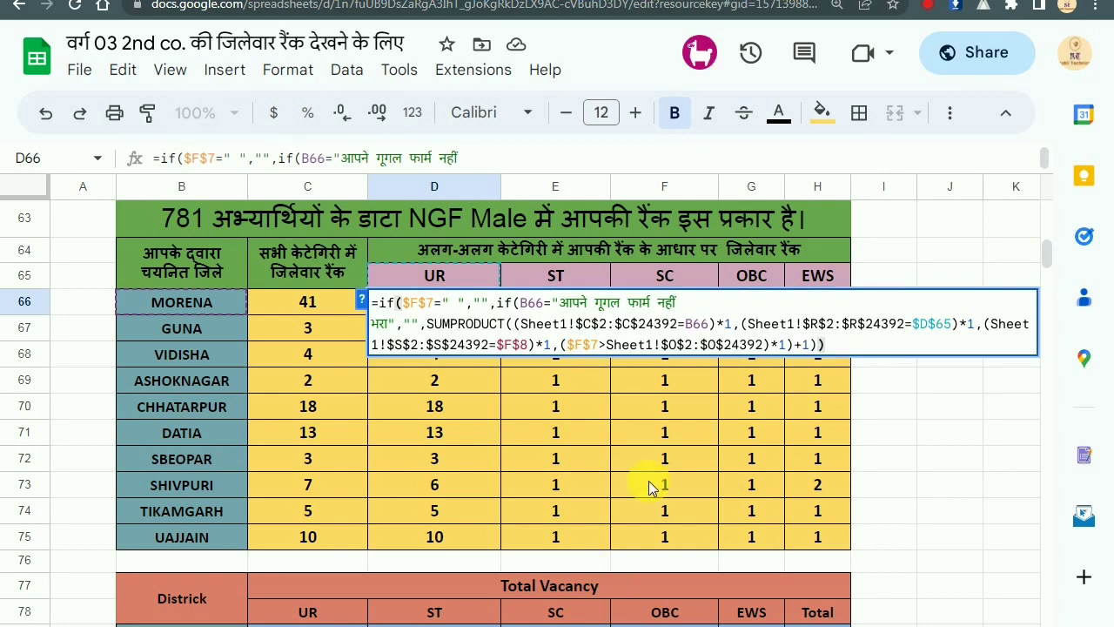
{"action": "left_click_drag", "start_coordinate": [560, 345], "coordinate": [992, 329]}
{"action": "key", "text": "ctrl+c"}
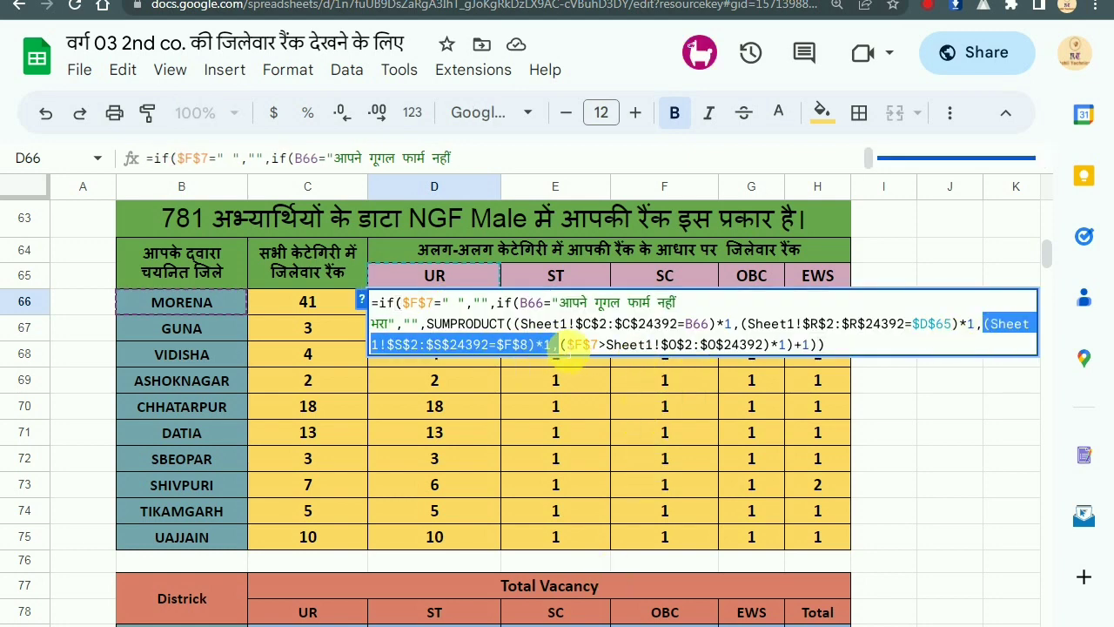
{"action": "left_click", "coordinate": [561, 348]}
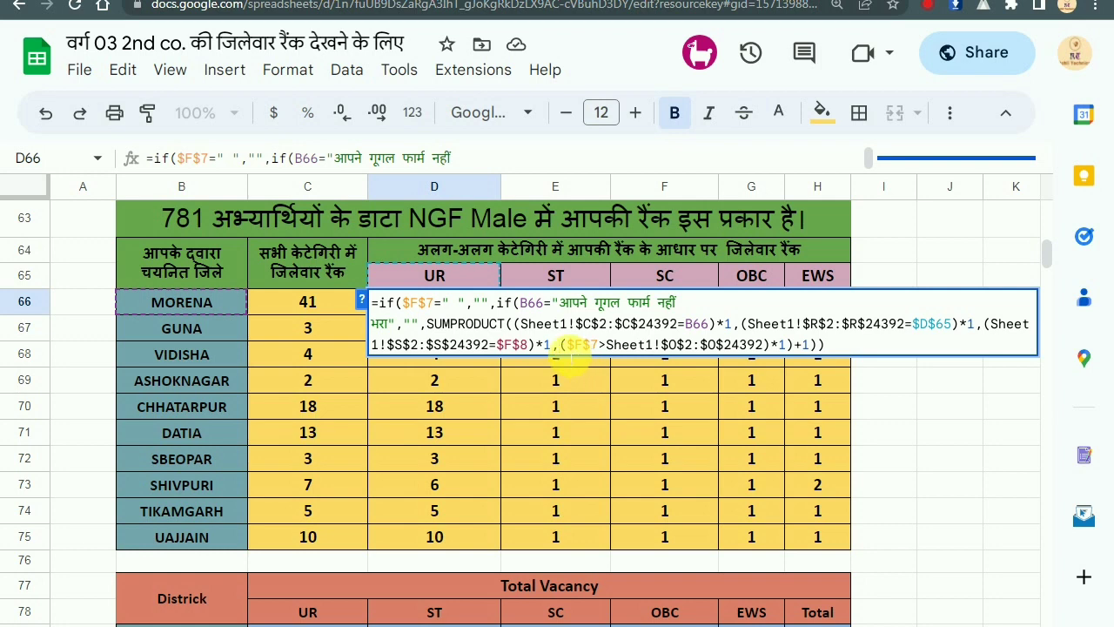
{"action": "key", "text": "ctrl+v"}
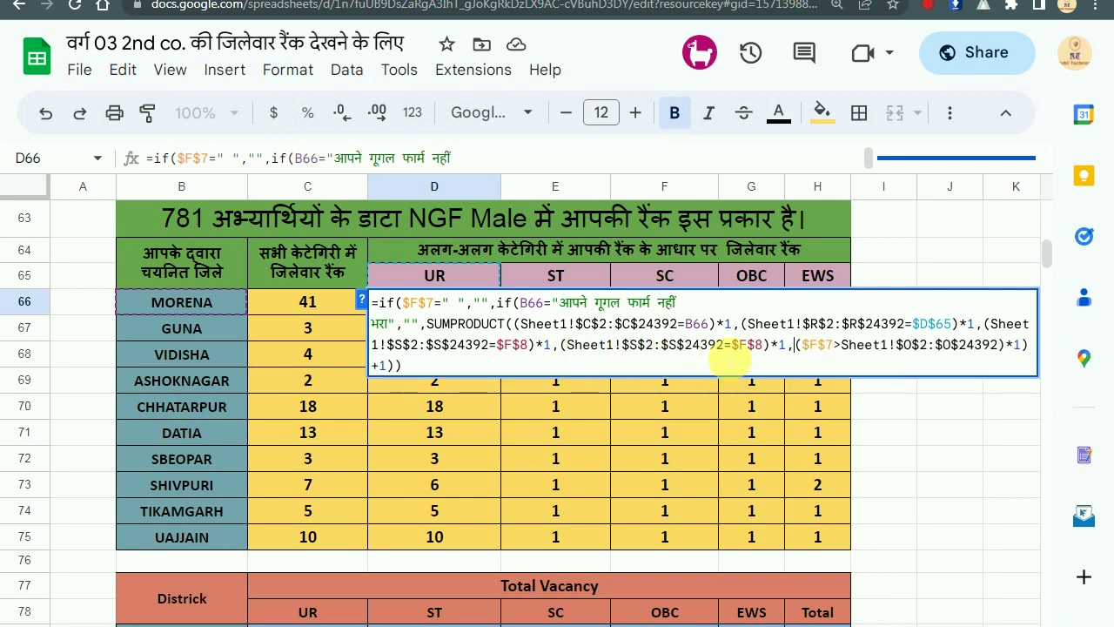
Step: Change the second gender condition in D66 to a status condition, (Sheet1!$v$2:$v$24392=$F$11)*1, and apply the formula
{"action": "left_click", "coordinate": [733, 345]}
{"action": "key", "text": "BackSpace"}
{"action": "type", "text": "1"}
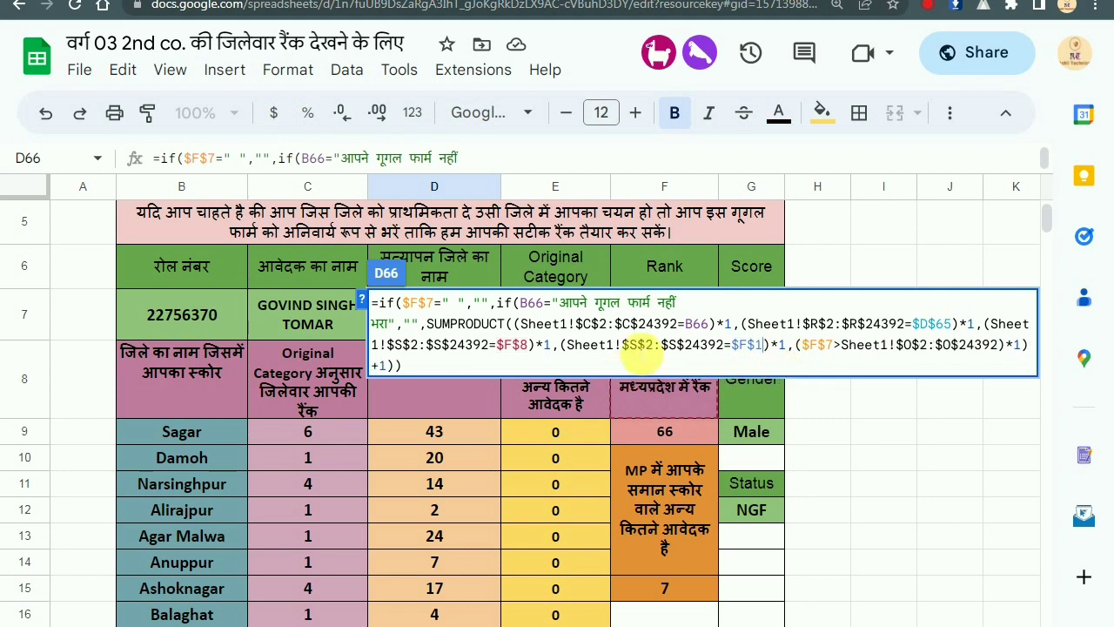
{"action": "key", "text": "Return"}
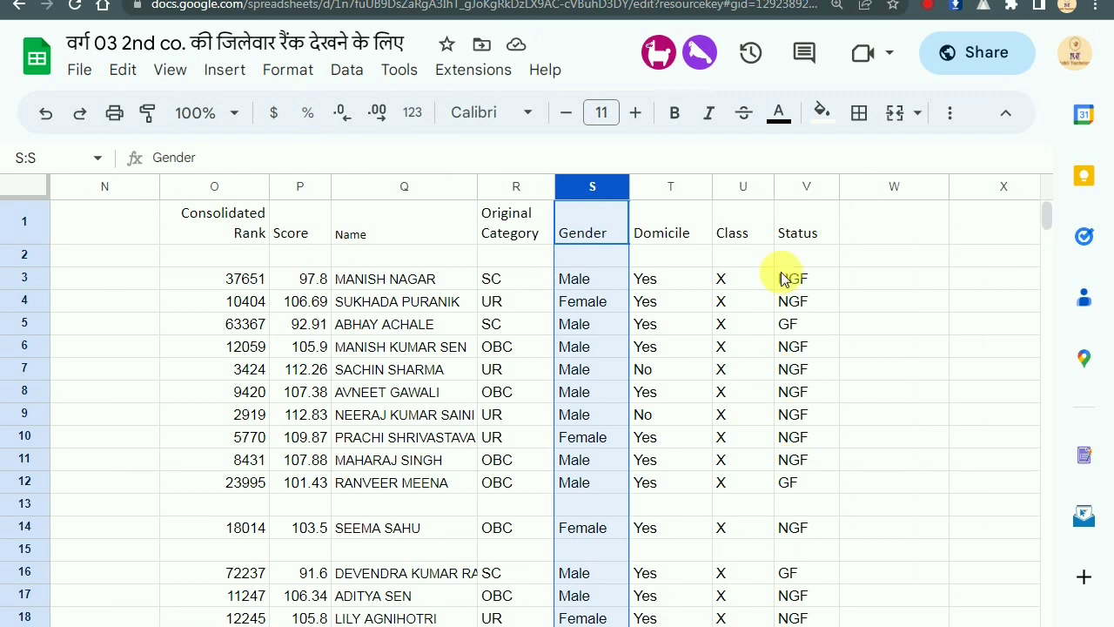
{"action": "left_click", "coordinate": [800, 188]}
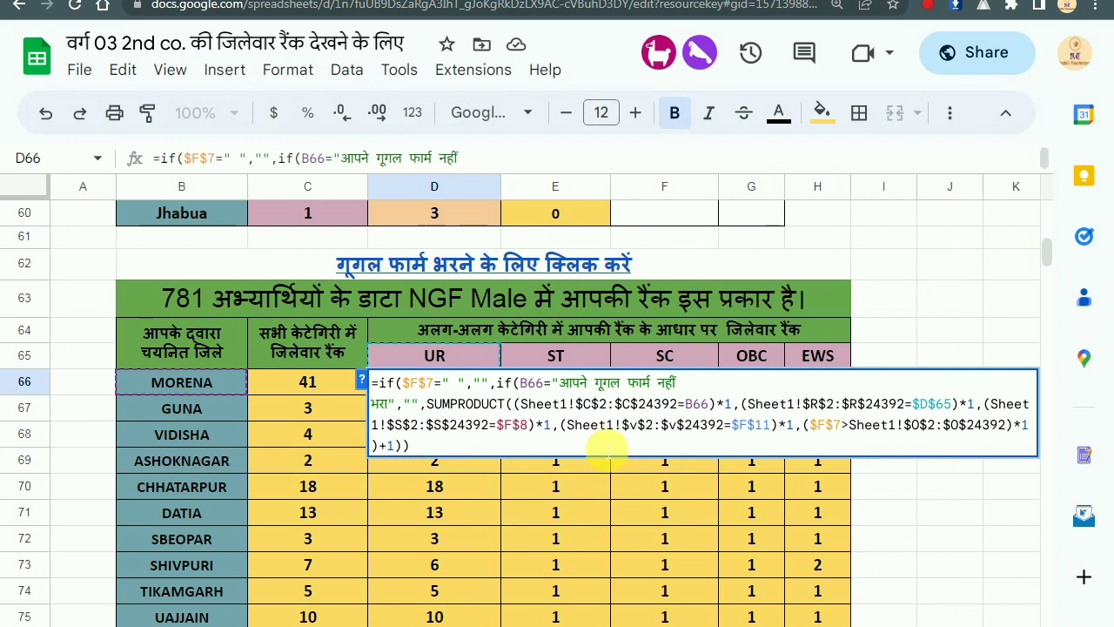
{"action": "key", "text": "Return"}
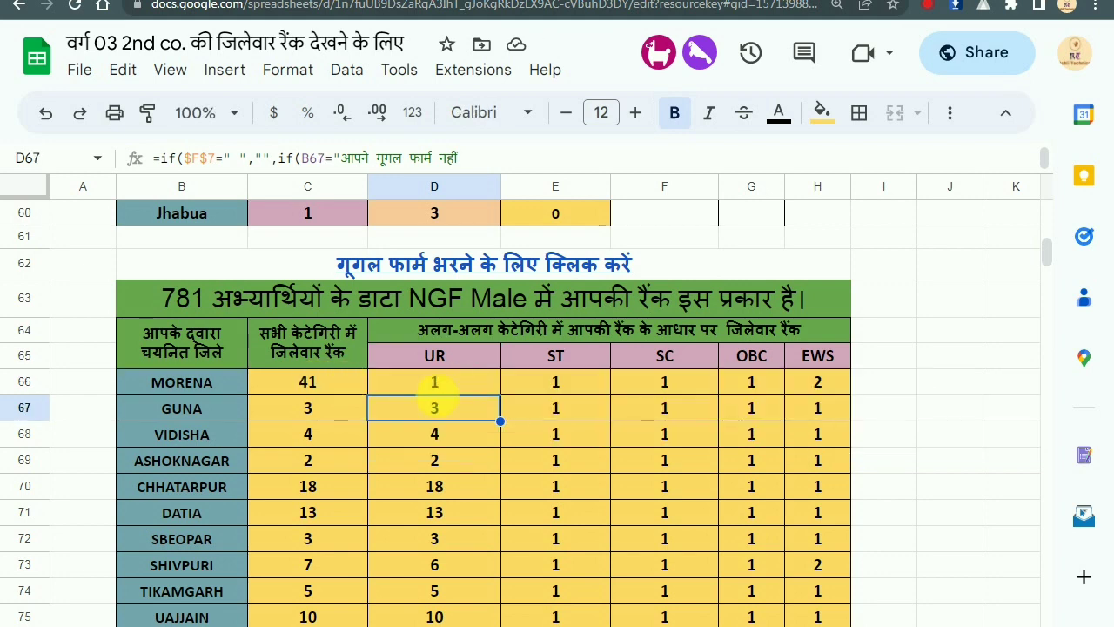
Step: Review the all-category and UR ranks of the chosen districts in rows 66 to 75 and the vacancy table below
{"action": "left_click", "coordinate": [291, 344]}
{"action": "left_click_drag", "start_coordinate": [290, 342], "coordinate": [303, 602]}
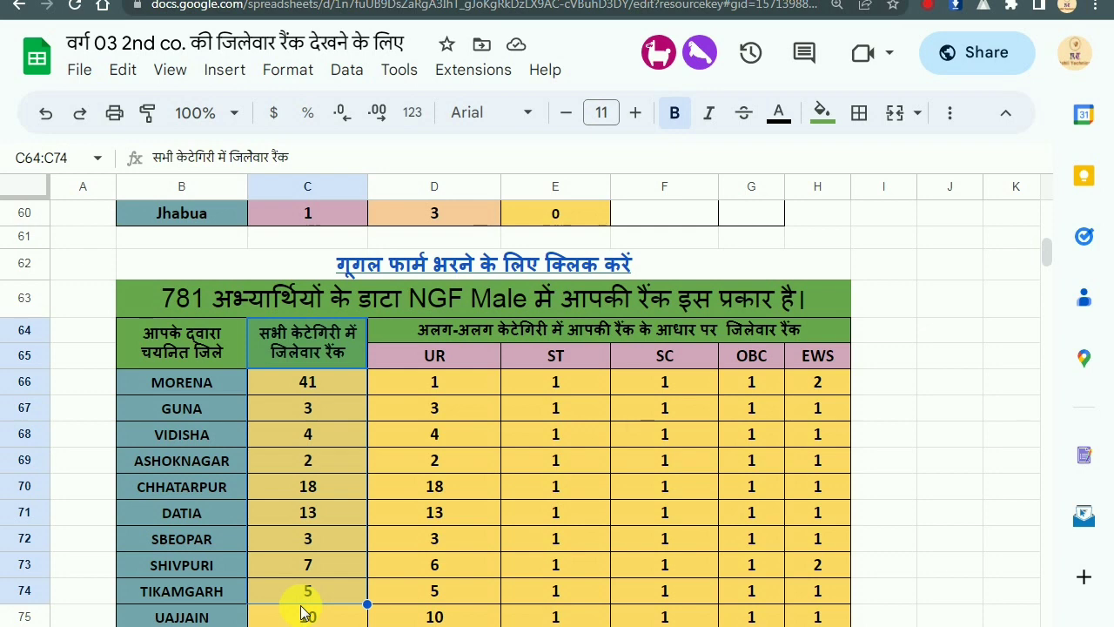
{"action": "left_click", "coordinate": [297, 393]}
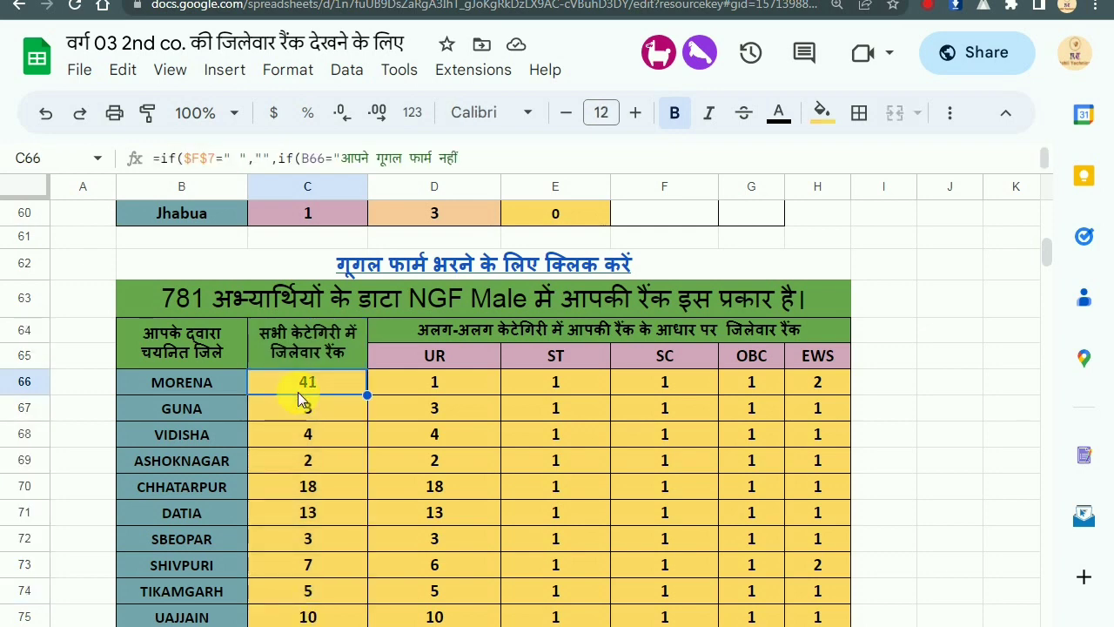
{"action": "left_click", "coordinate": [455, 384]}
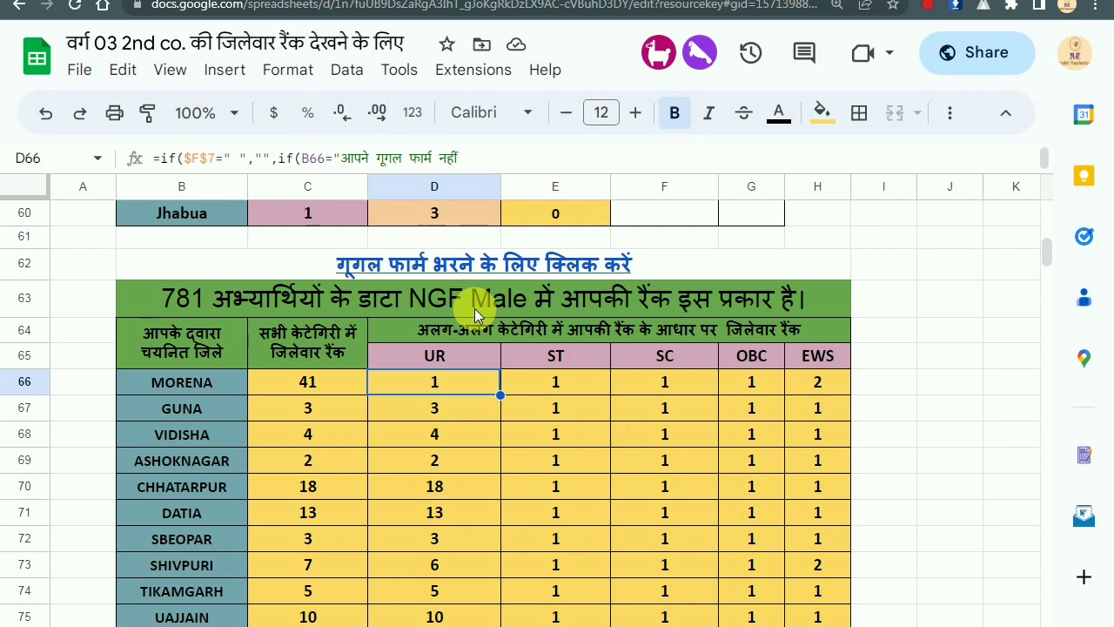
{"action": "left_click", "coordinate": [461, 540]}
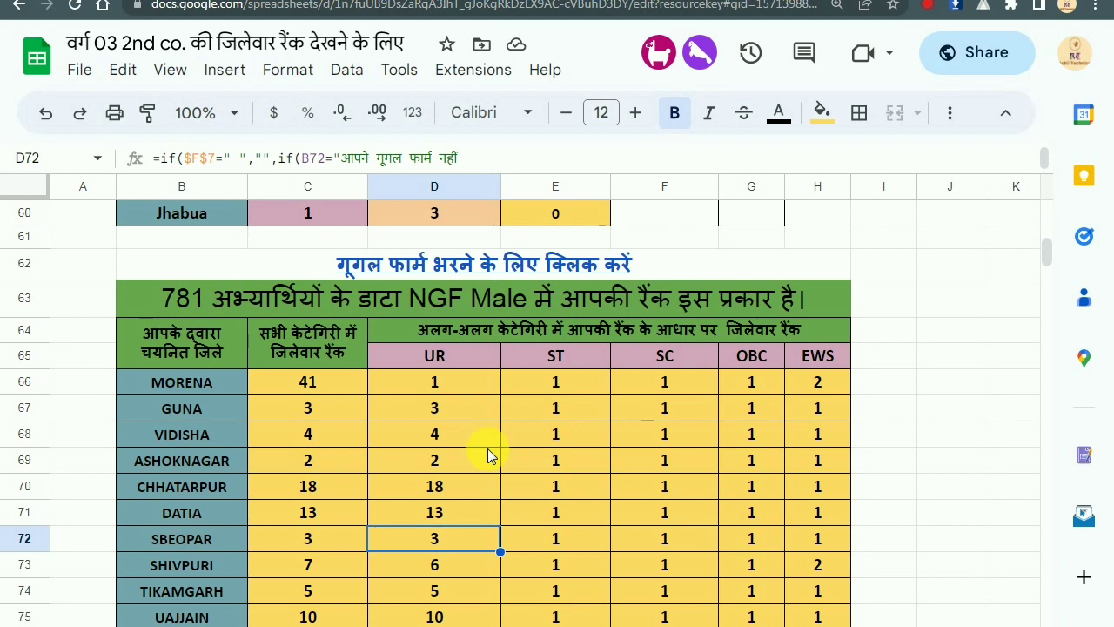
{"action": "left_click", "coordinate": [482, 463]}
{"action": "scroll", "coordinate": [480, 458], "scroll_direction": "down", "scroll_amount": 3}
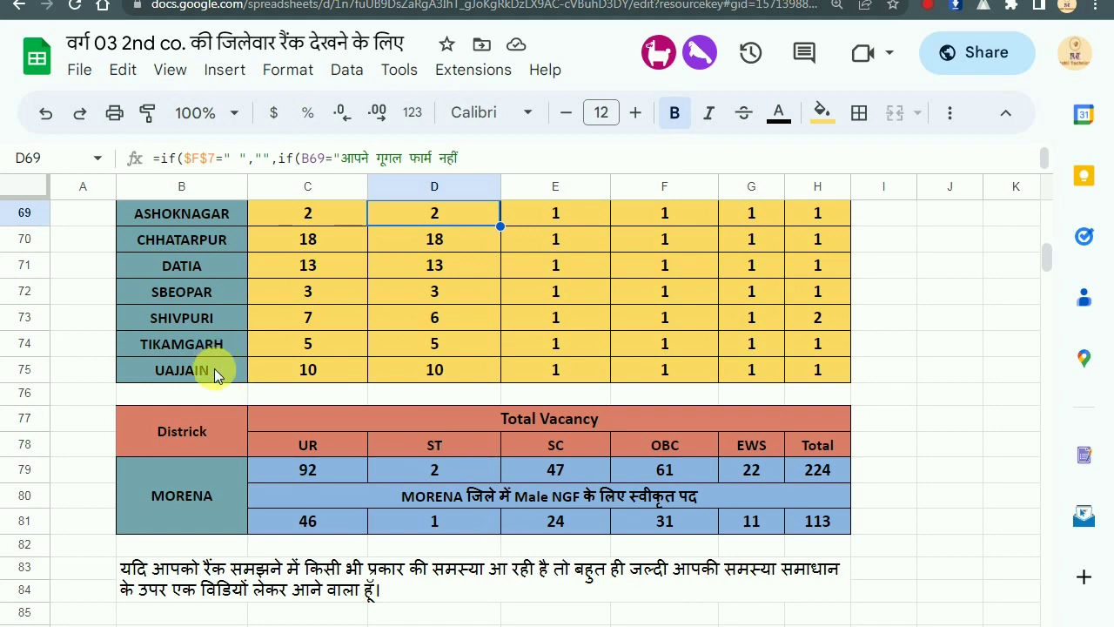
{"action": "left_click", "coordinate": [206, 326]}
{"action": "scroll", "coordinate": [206, 331], "scroll_direction": "up", "scroll_amount": 2}
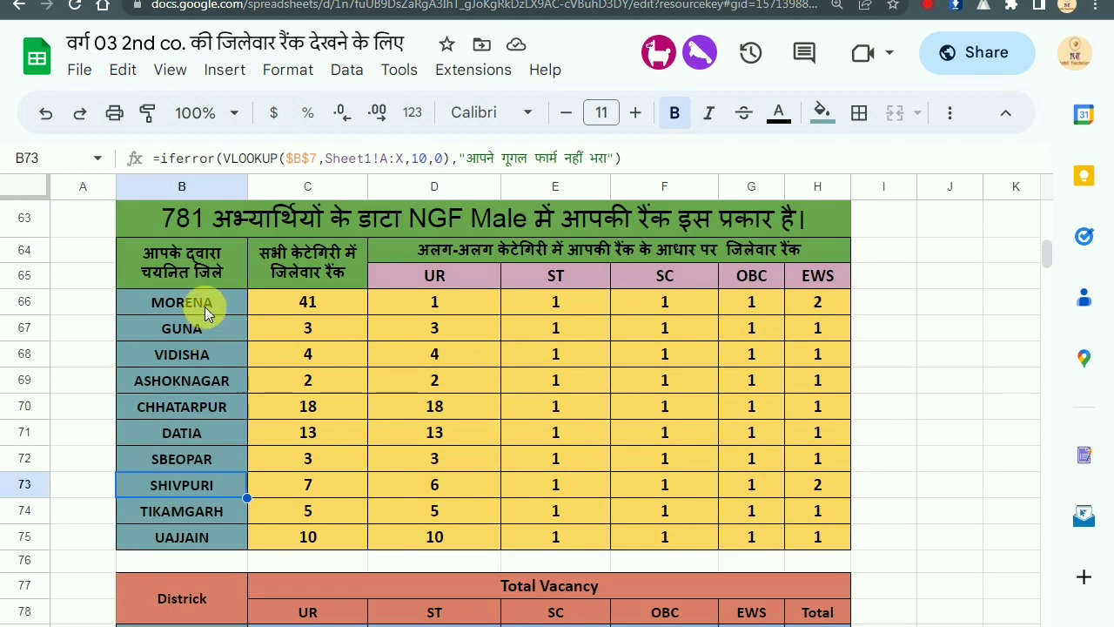